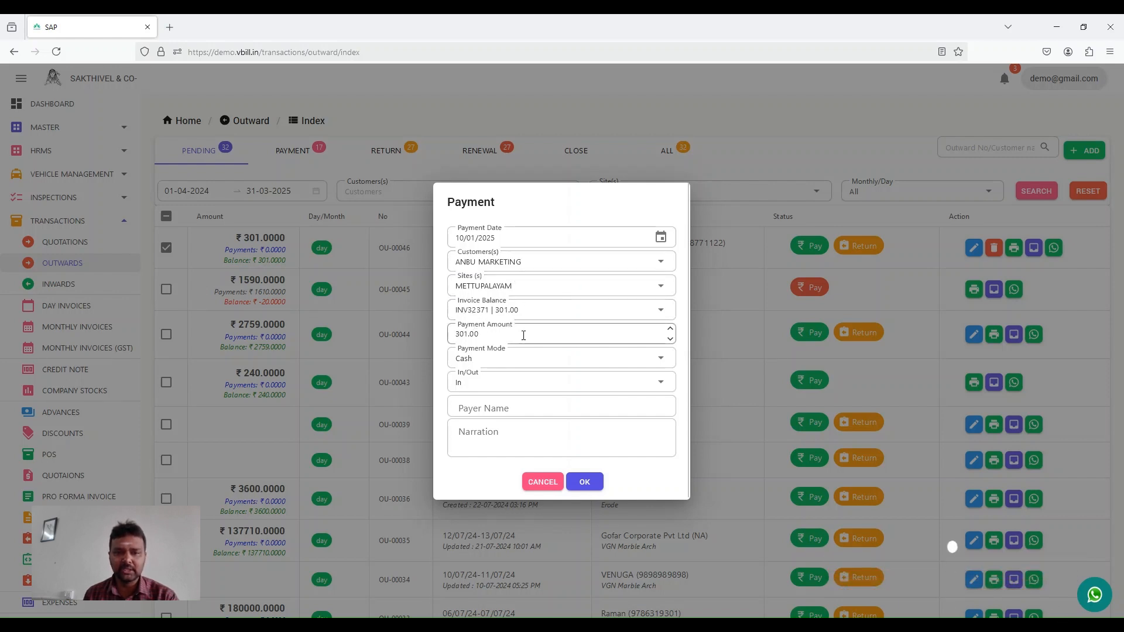
# Record a cash payment of 500 for the ANBU MARKETING outward, entering the payer's name and the narration "Cash", and reload the outwards list.
pyautogui.moveTo(524, 335); pyautogui.dragTo(450, 339)
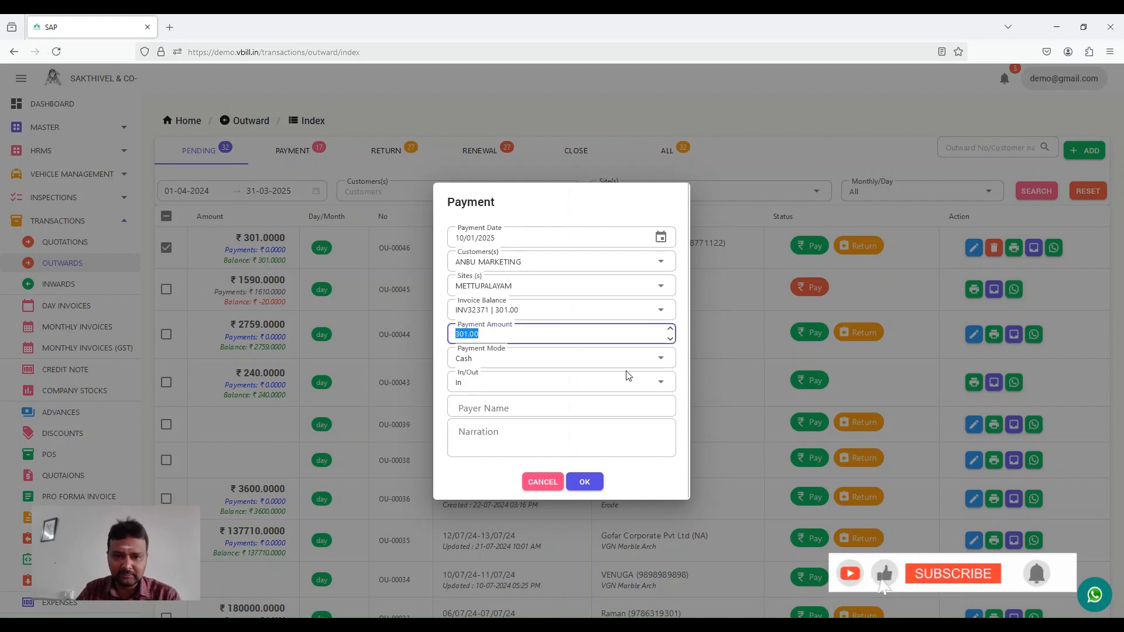
pyautogui.write('500')
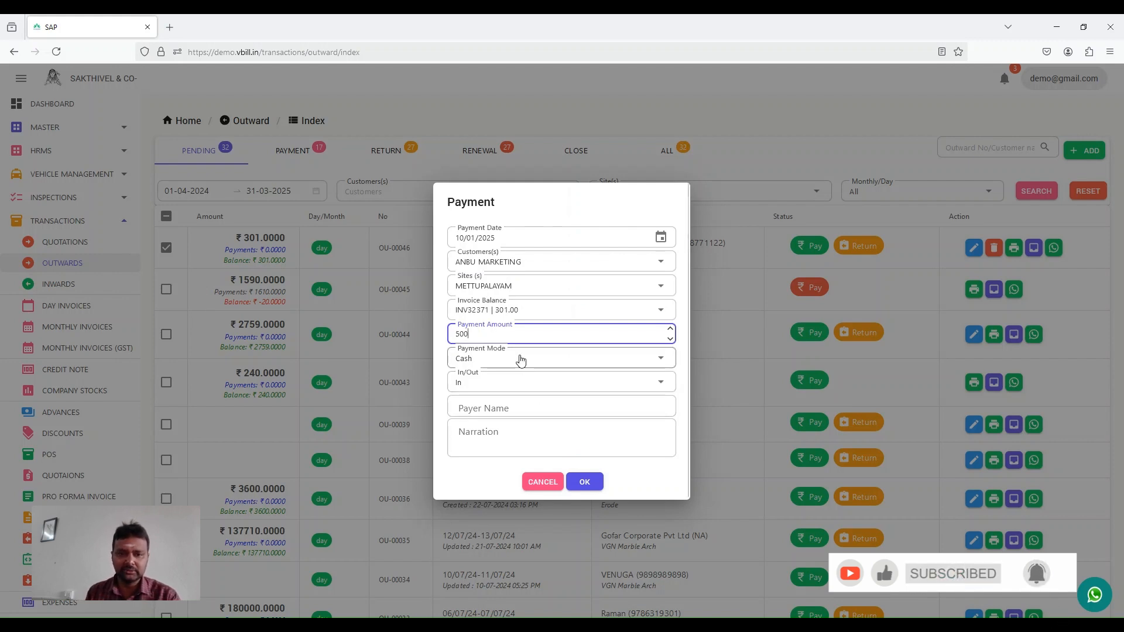
pyautogui.click(527, 412)
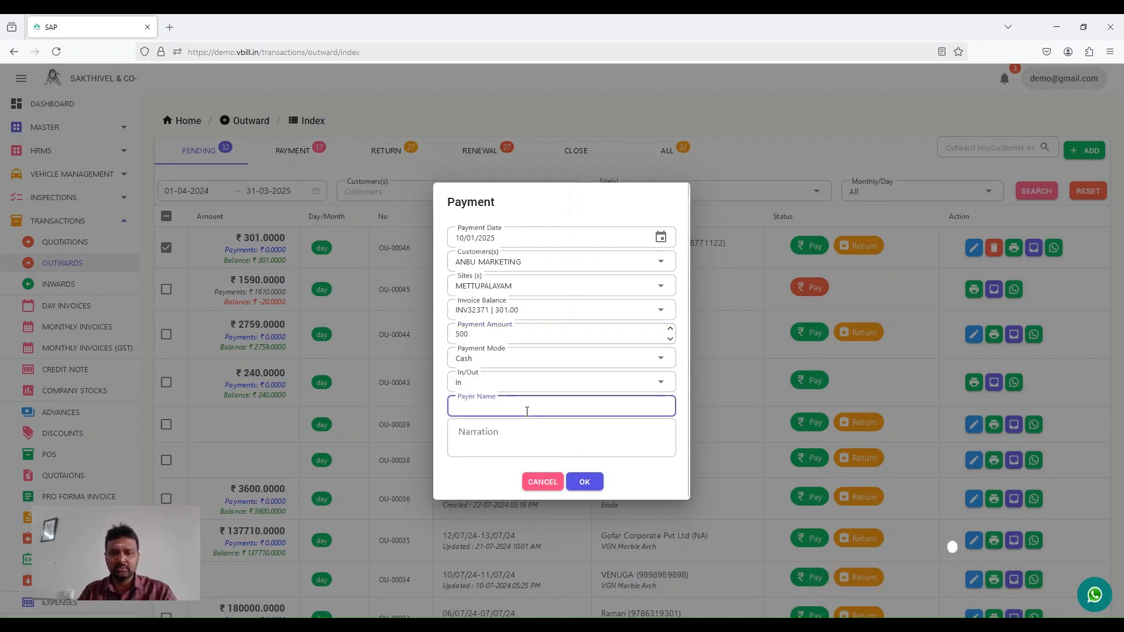
pyautogui.write('Sabarish')
pyautogui.press('Tab')
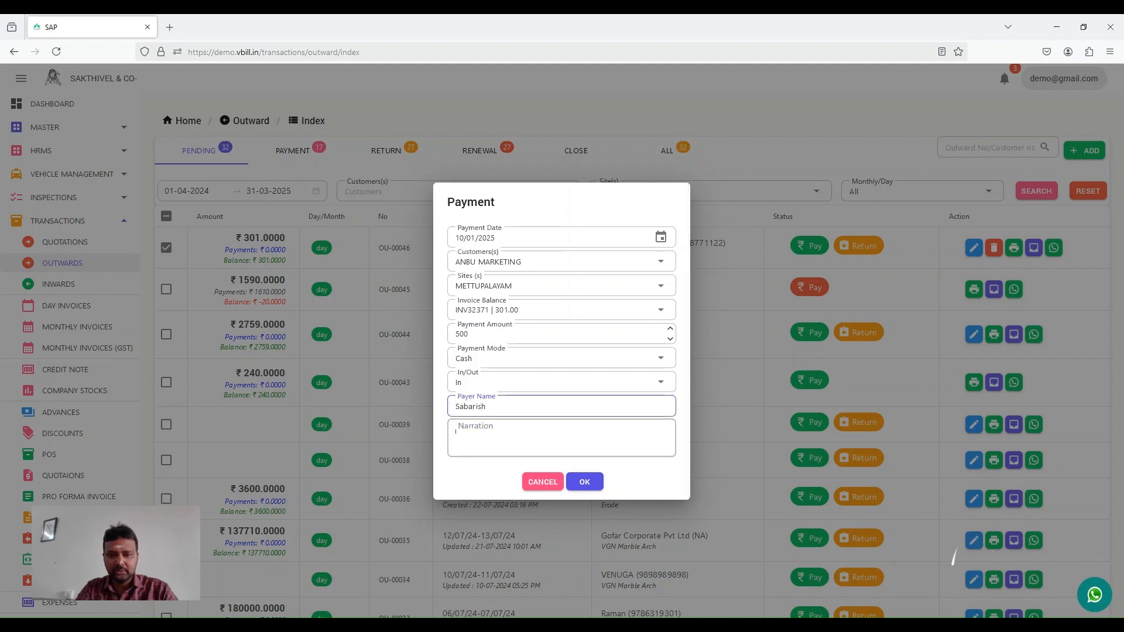
pyautogui.write('Cash')
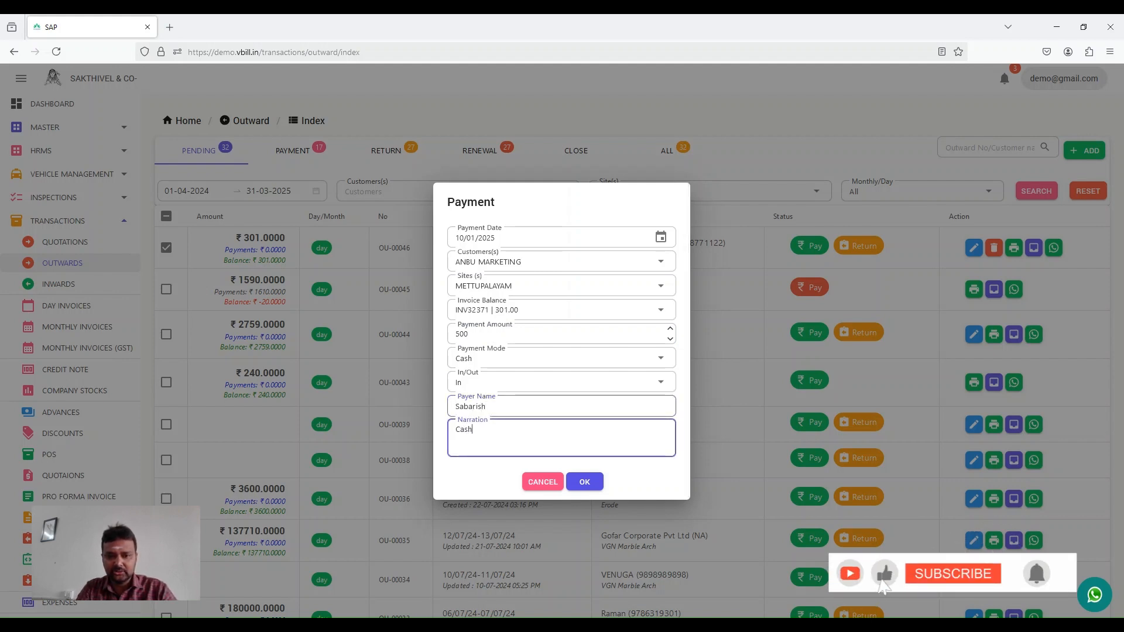
pyautogui.click(586, 482)
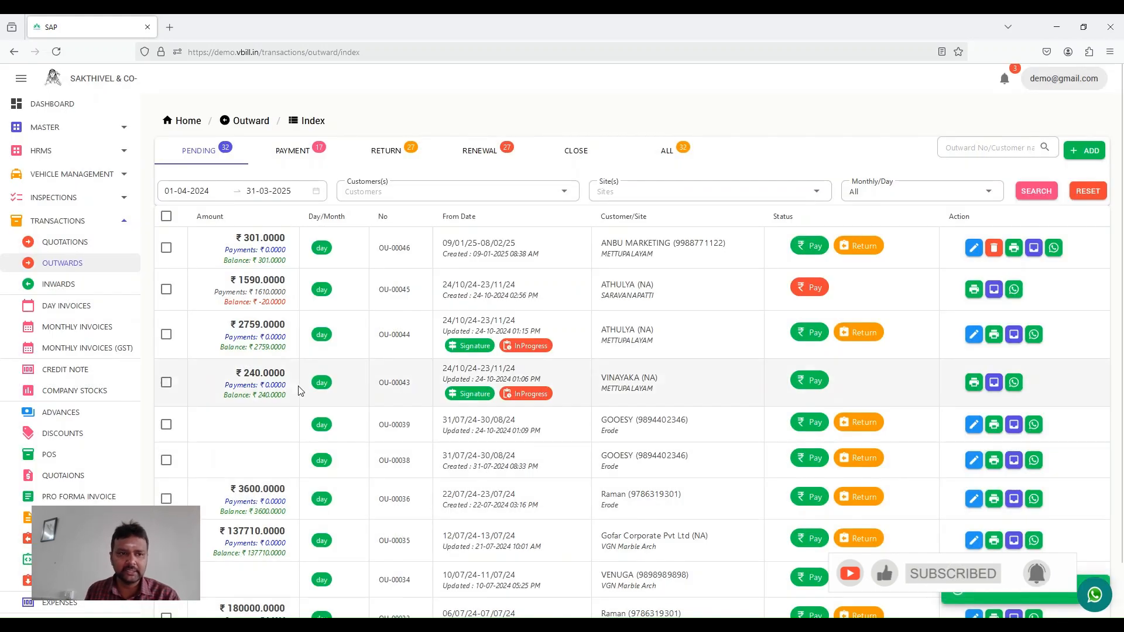
pyautogui.click(75, 266)
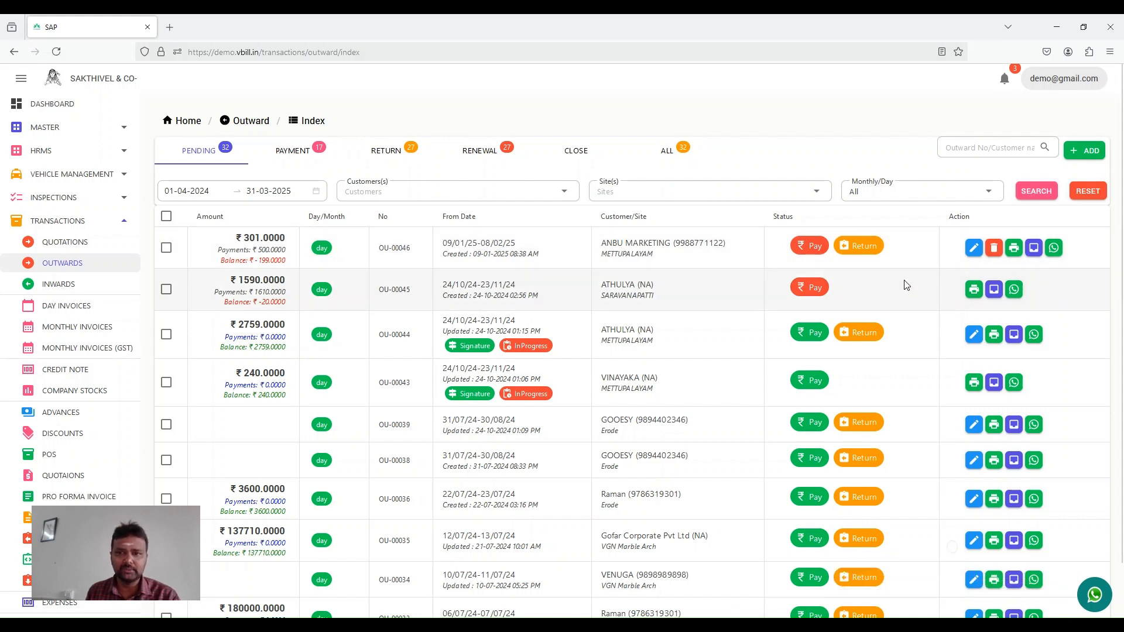
# Save a return of 1 unit of 10 PIECE PROPS for the ANBU MARKETING outward at METTUPALAYAM.
pyautogui.click(868, 247)
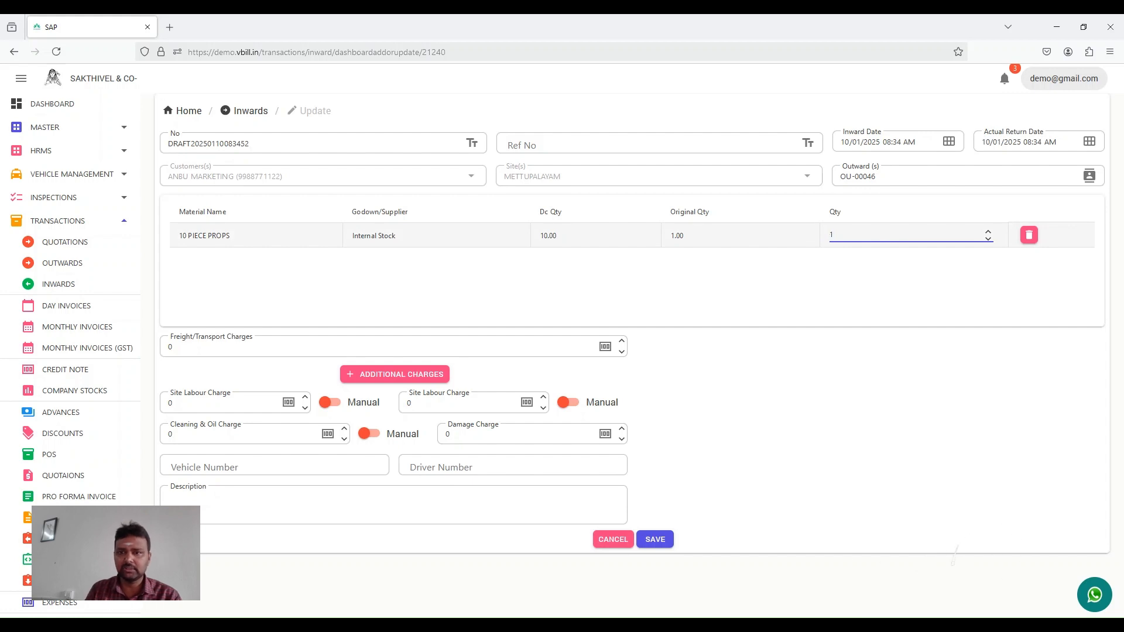
pyautogui.click(711, 475)
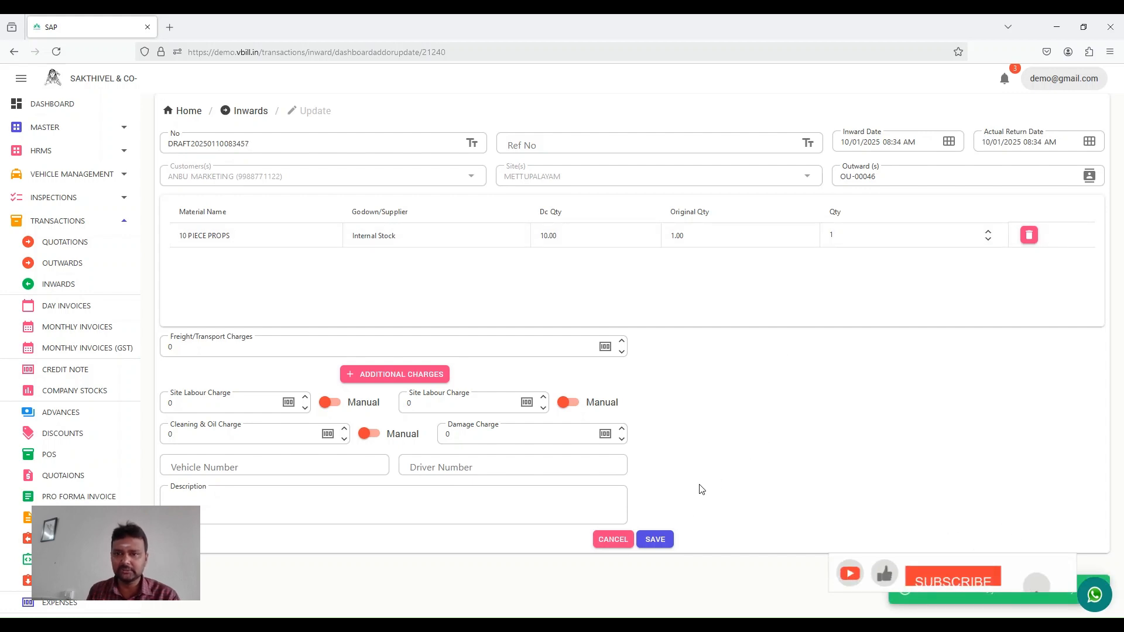
pyautogui.click(656, 539)
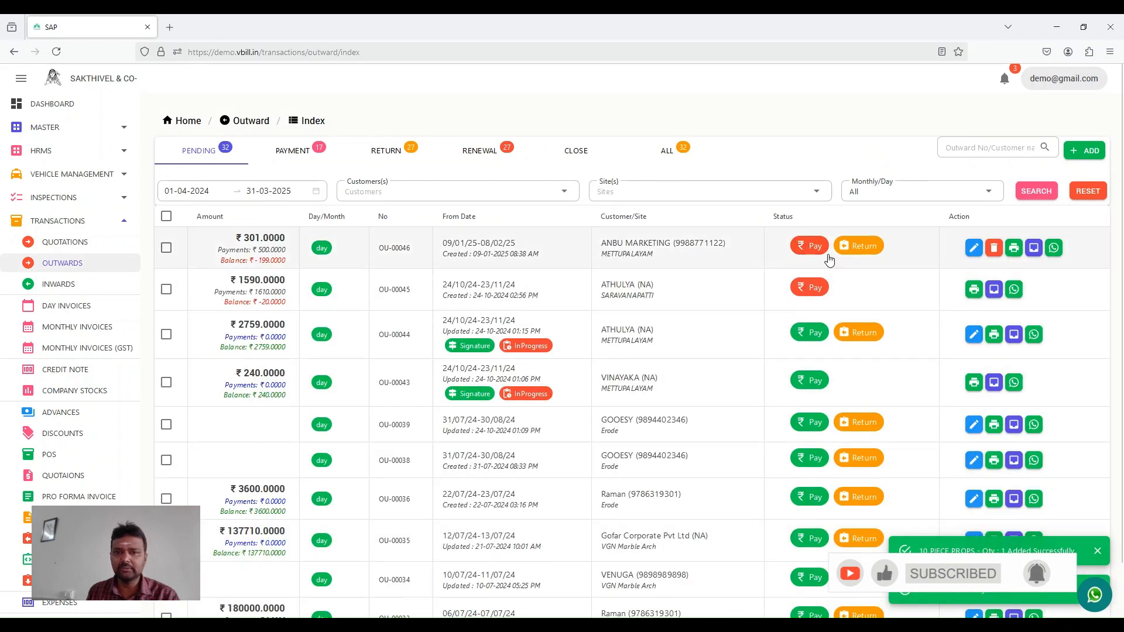
# Reload the outwards list and view the printed invoice of the ANBU MARKETING outward at METTUPALAYAM.
pyautogui.click(63, 277)
pyautogui.click(62, 263)
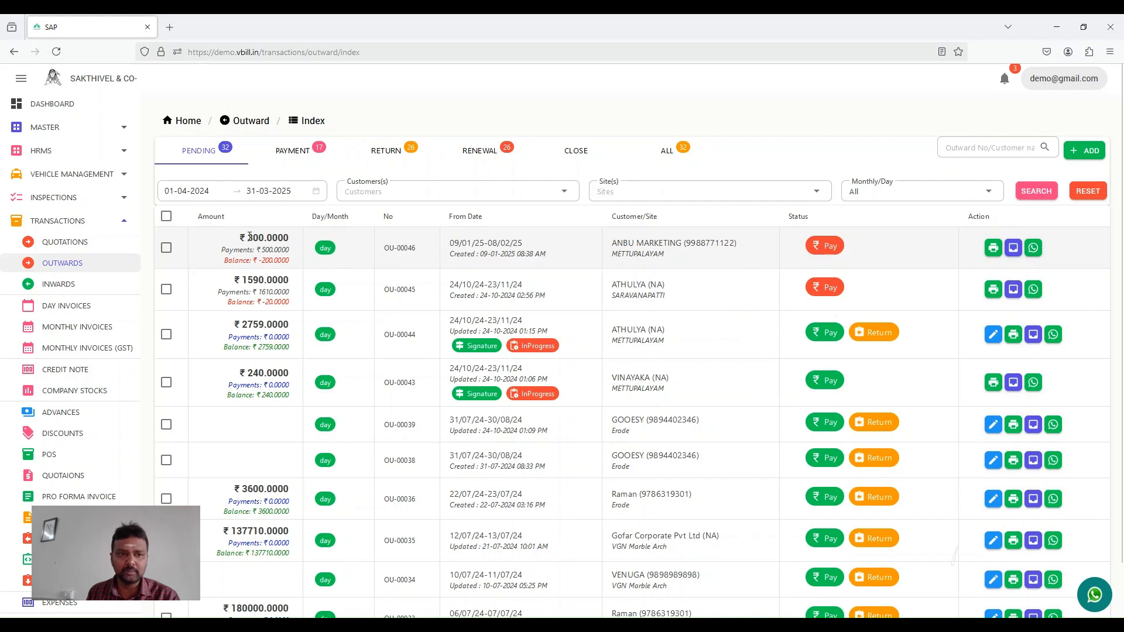
pyautogui.click(1015, 249)
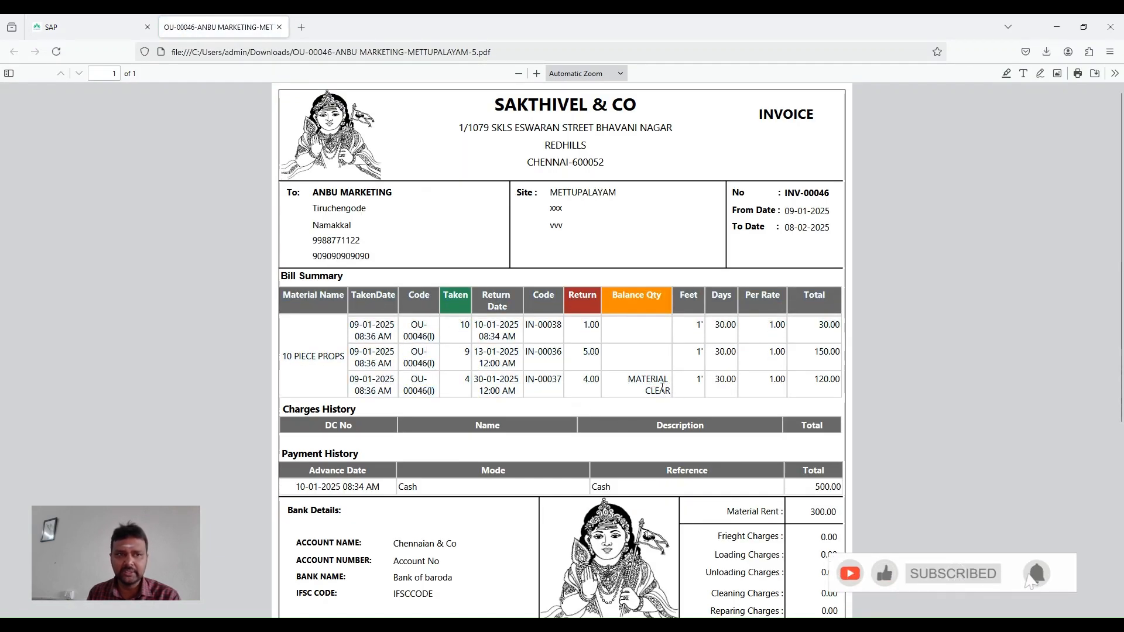
pyautogui.click(87, 27)
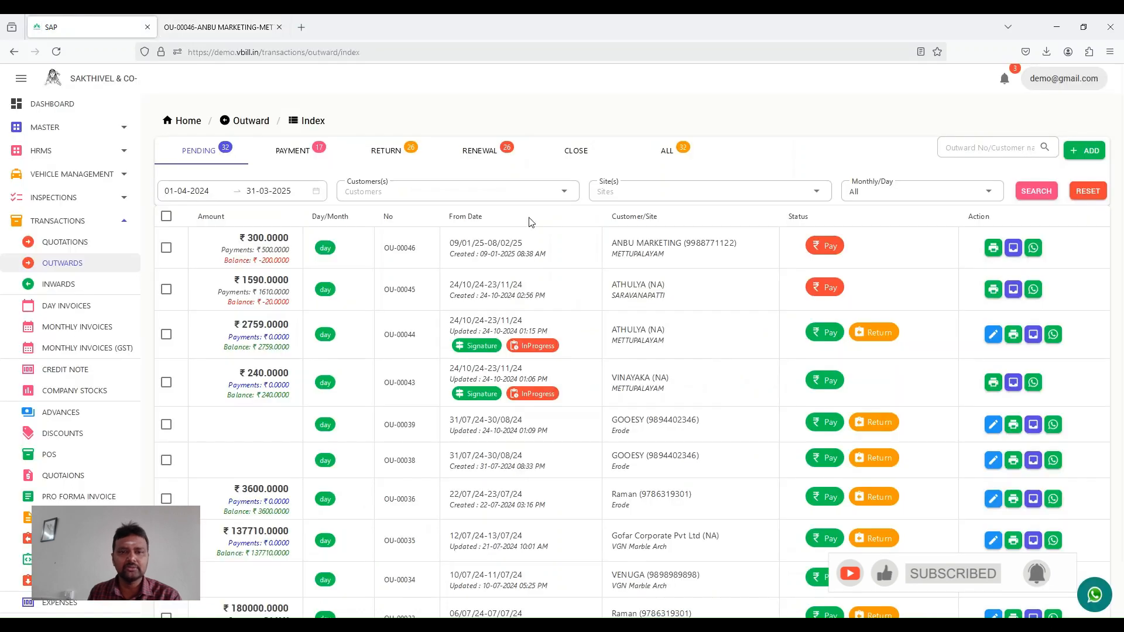
# Record the overpaid balance of the ANBU MARKETING outward as an Out payment, entering the payer's name and the narration "cash out".
pyautogui.click(832, 248)
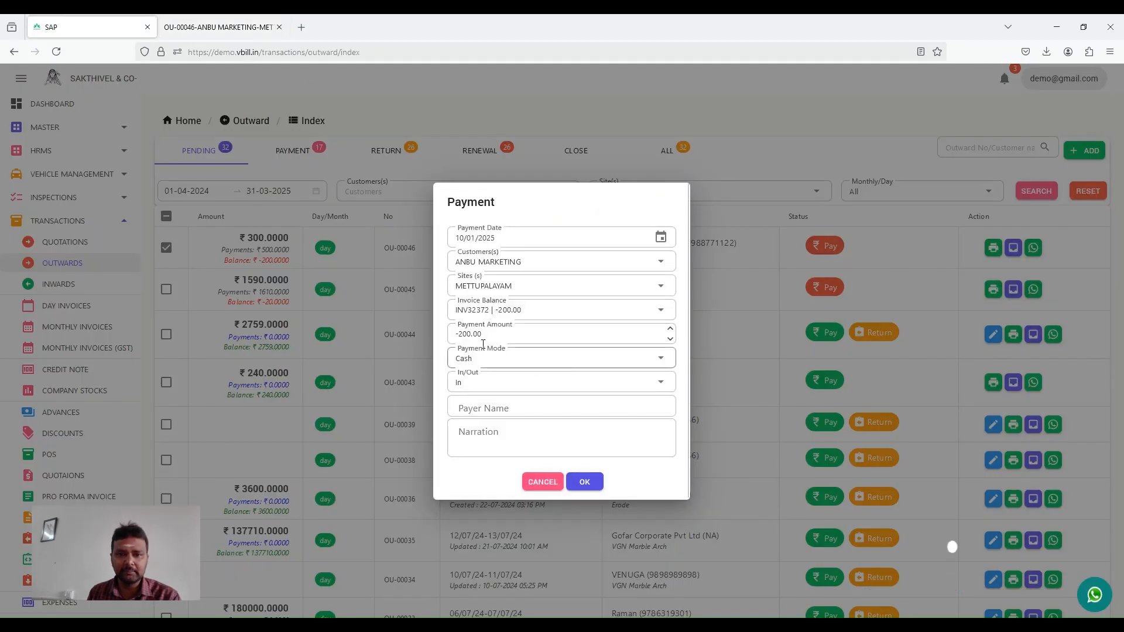
pyautogui.click(483, 387)
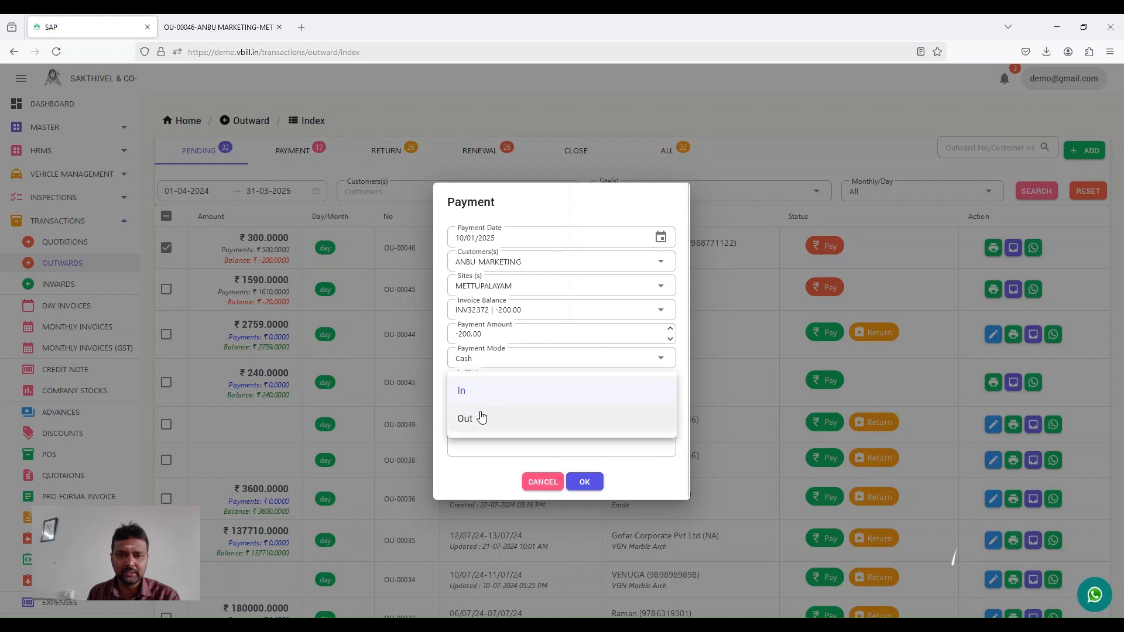
pyautogui.click(481, 417)
pyautogui.click(510, 410)
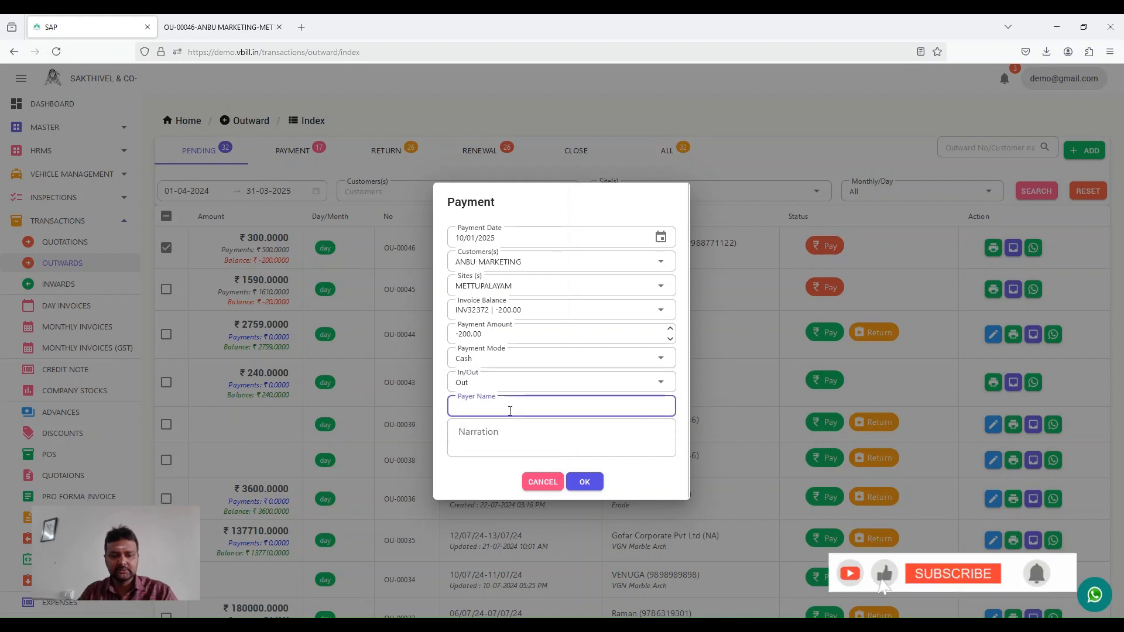
pyautogui.write('sbarish')
pyautogui.press('Tab')
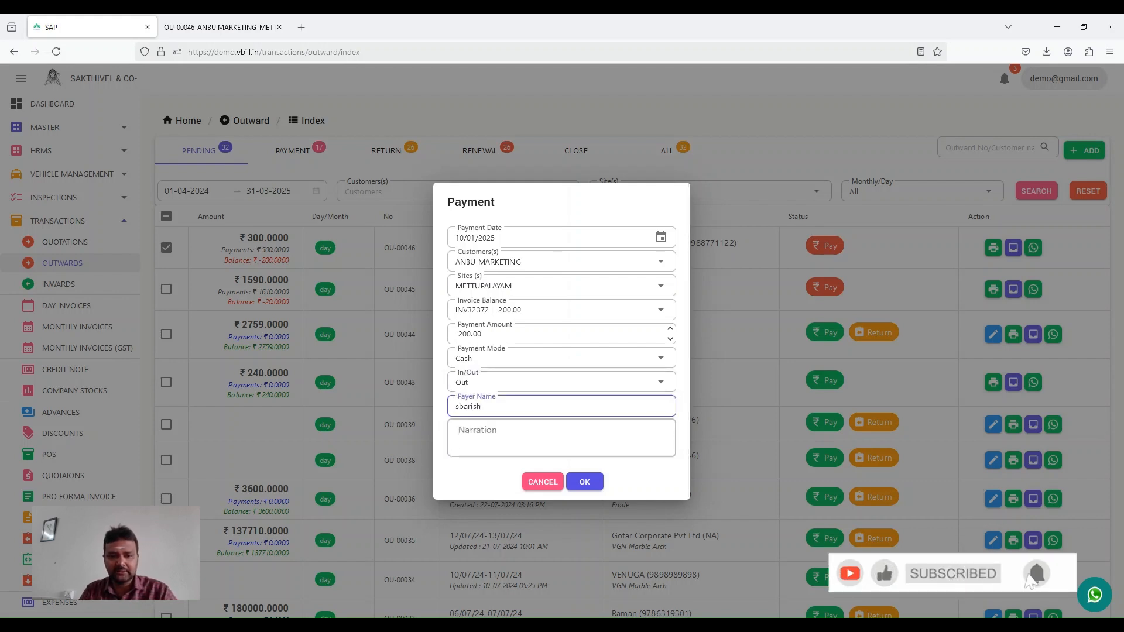
pyautogui.write('cash')
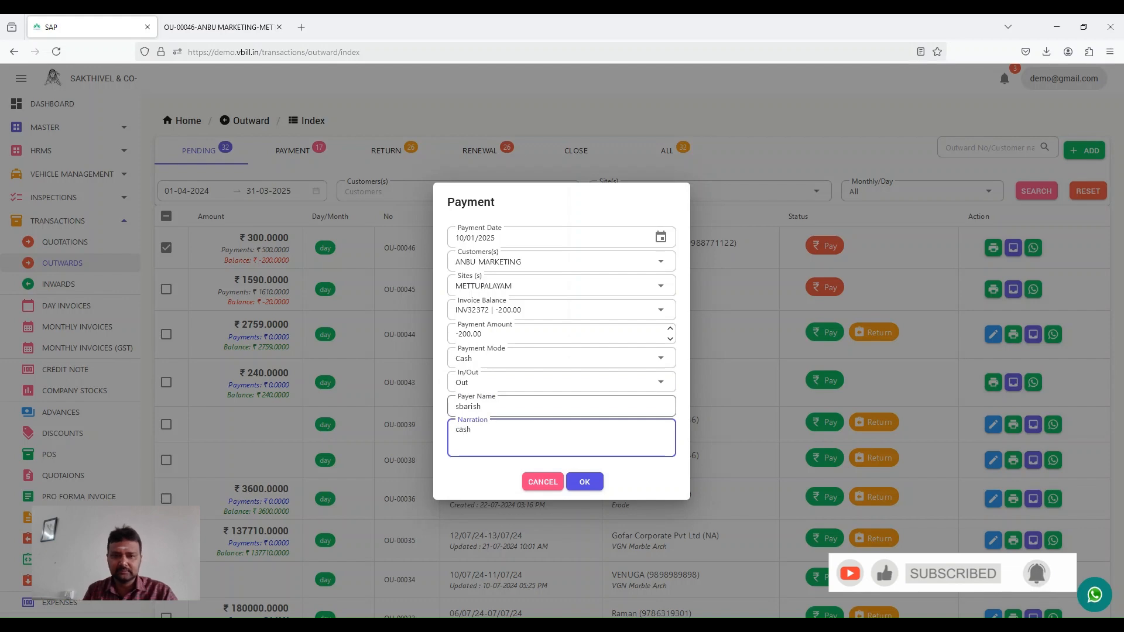
pyautogui.write(' out')
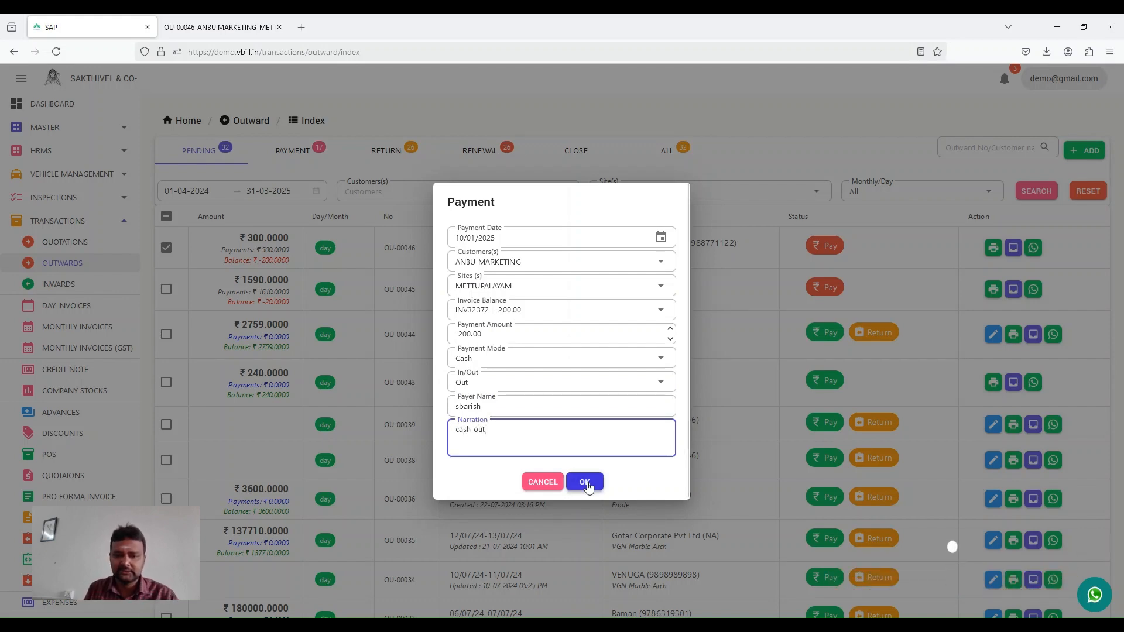
pyautogui.click(585, 483)
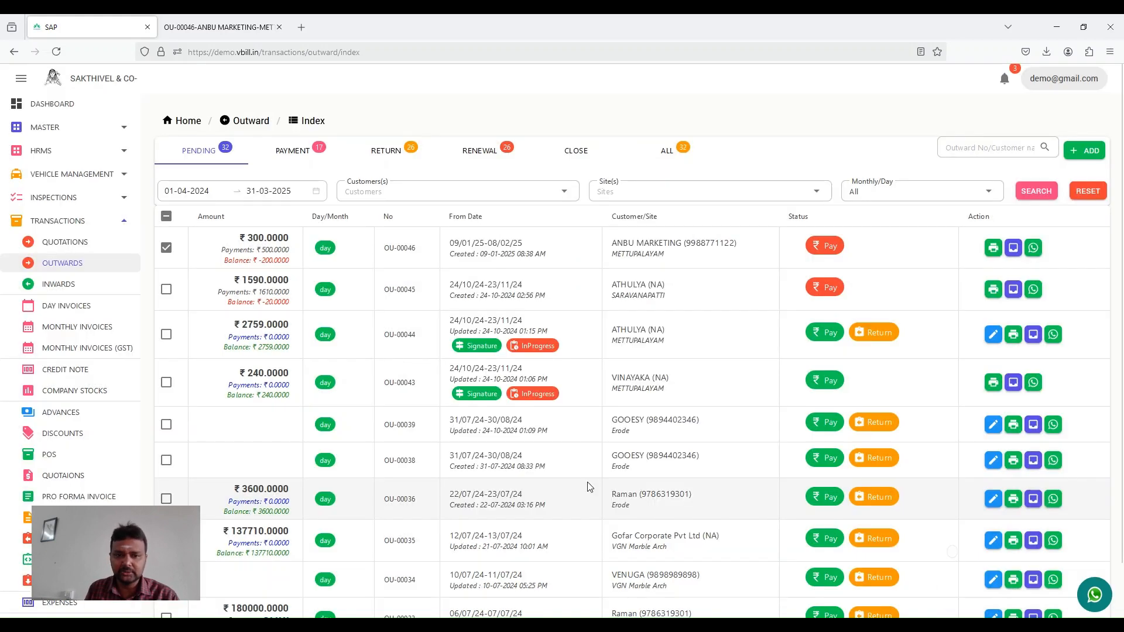
# Reload the outwards and check the ANBU MARKETING entry's status among all outwards, then return to the pending ones.
pyautogui.click(72, 246)
pyautogui.click(70, 267)
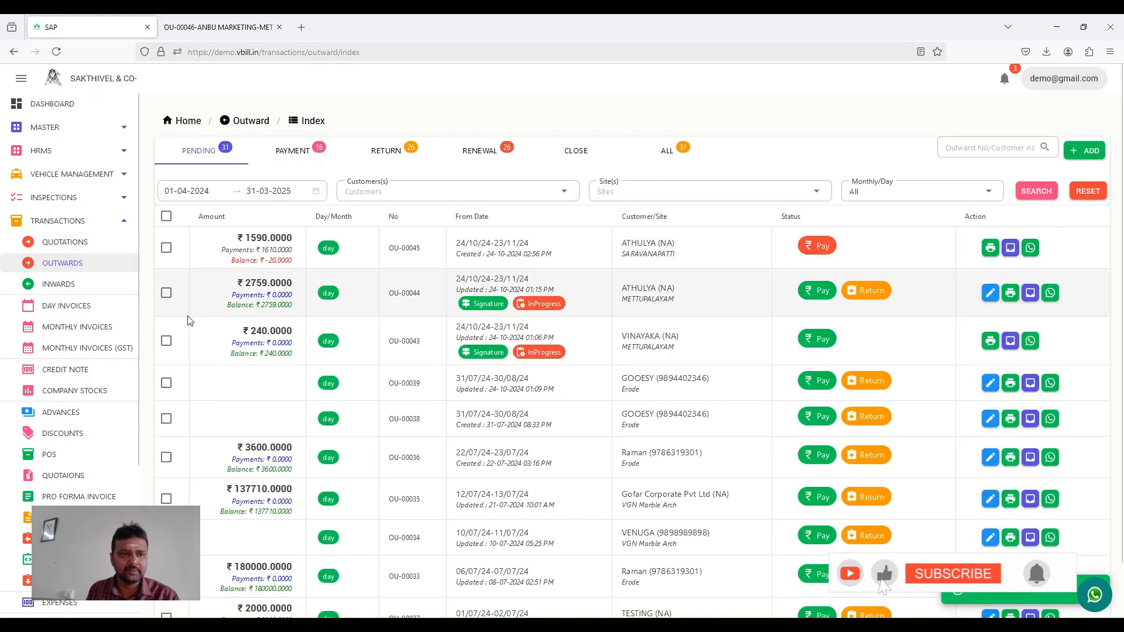
pyautogui.click(668, 154)
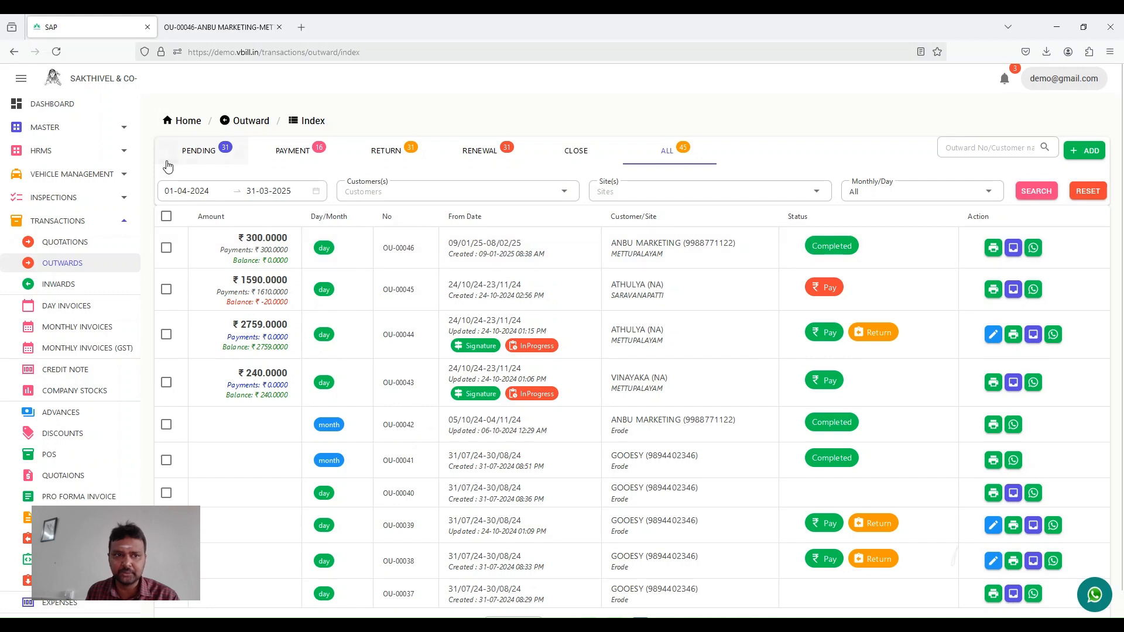
pyautogui.click(209, 152)
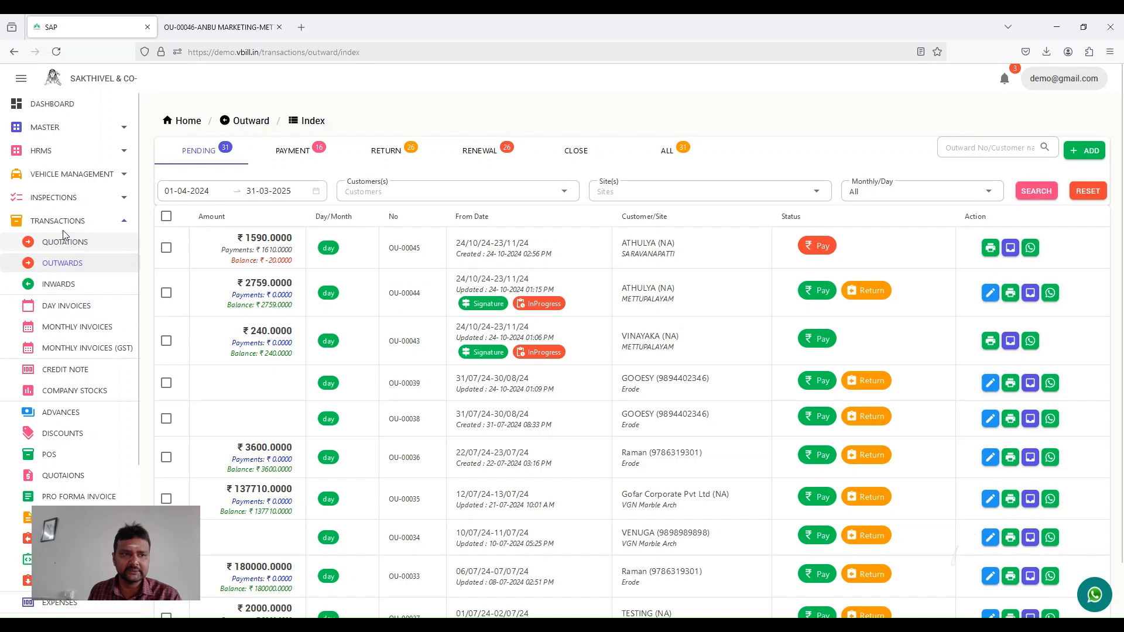
# Add a cash payment of 10 with the narration "cash" to ANBU MARKETING's monthly invoice for 05/01/2025 to 04/02/2025.
pyautogui.click(73, 330)
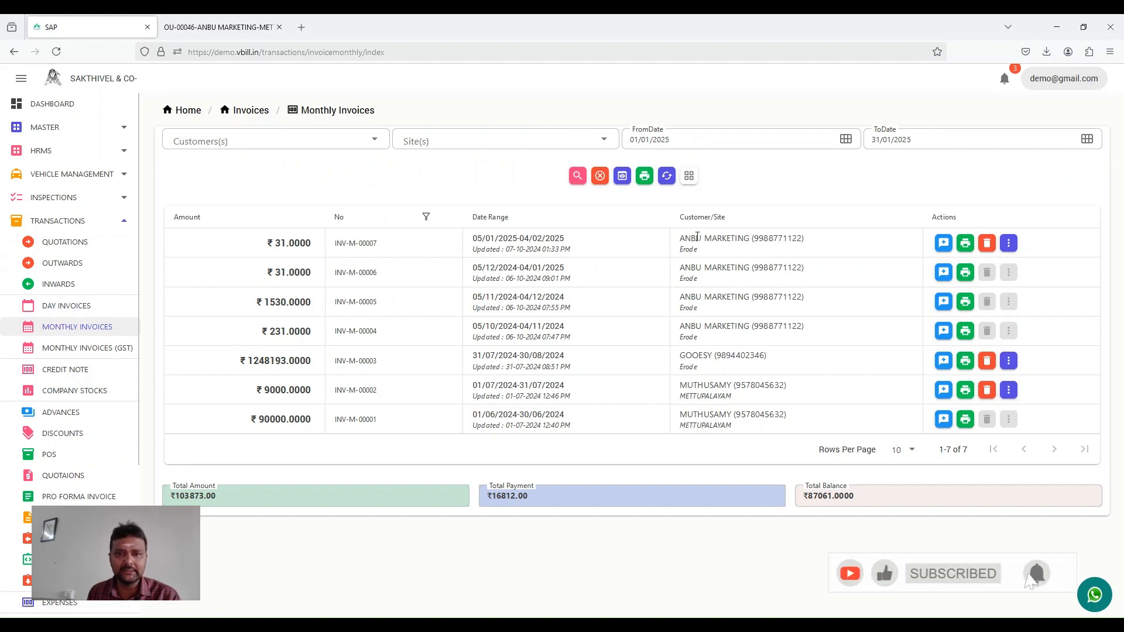
pyautogui.click(1006, 245)
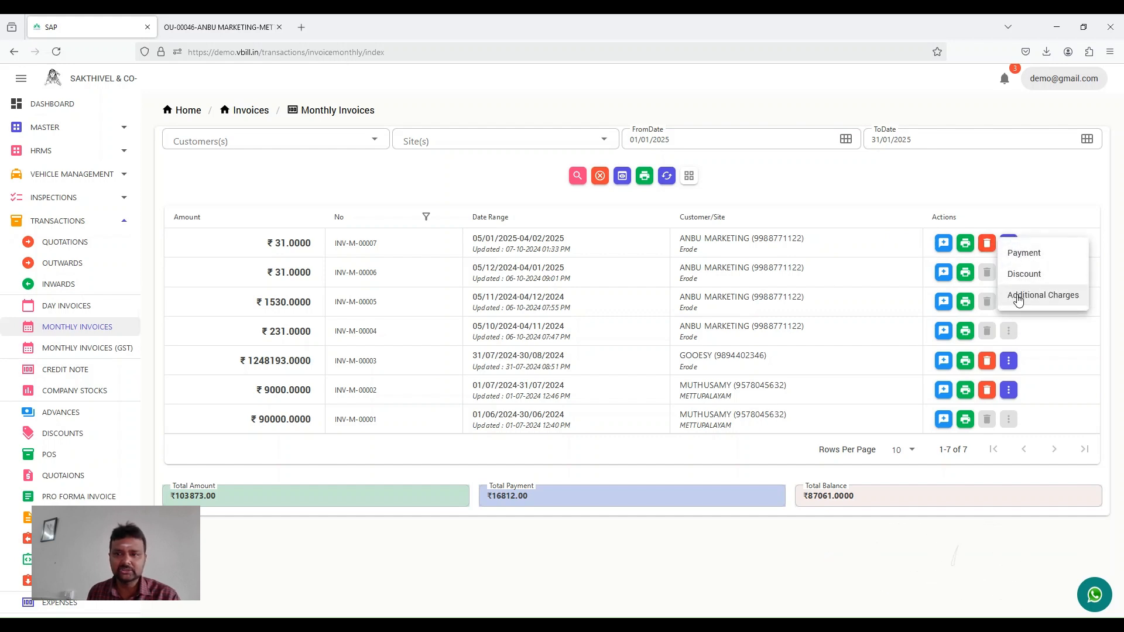
pyautogui.click(1024, 254)
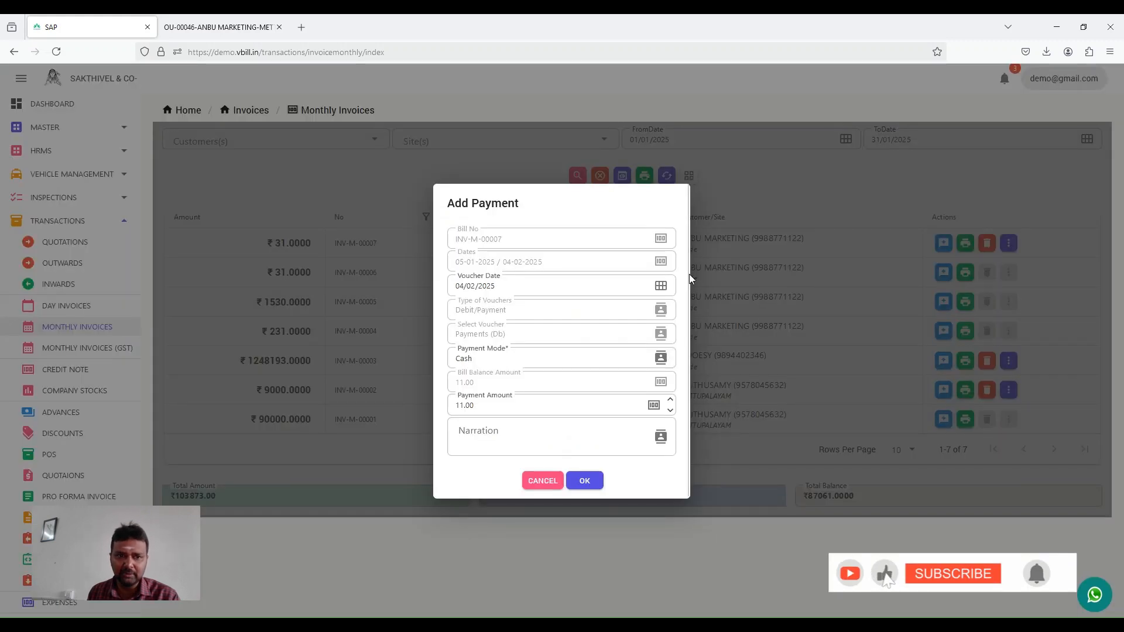
pyautogui.doubleClick(501, 406)
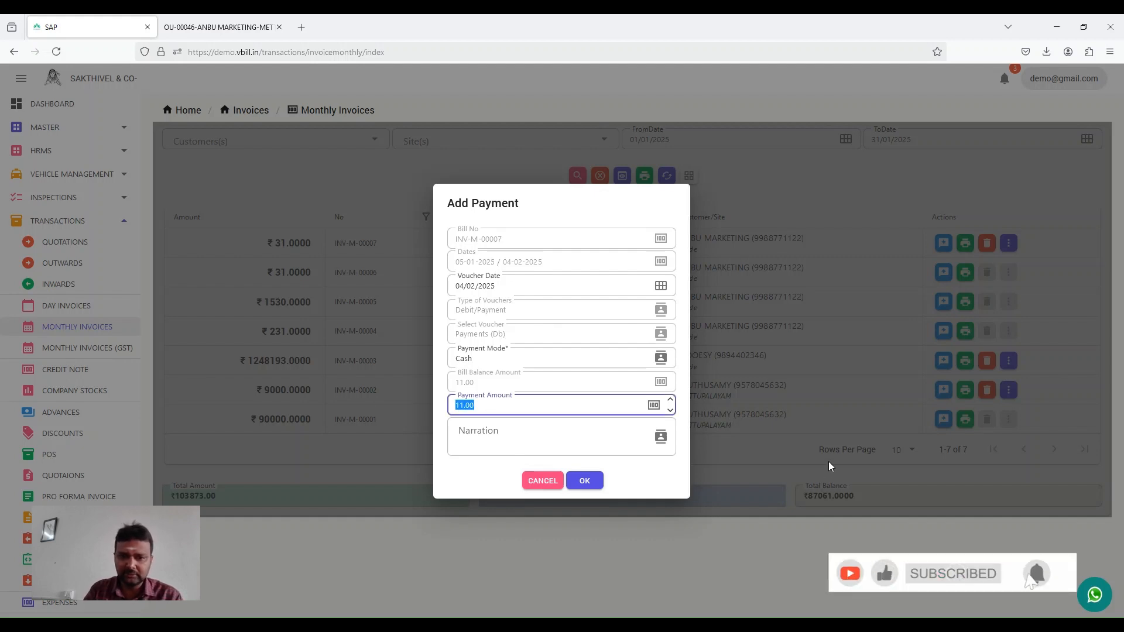
pyautogui.click(617, 437)
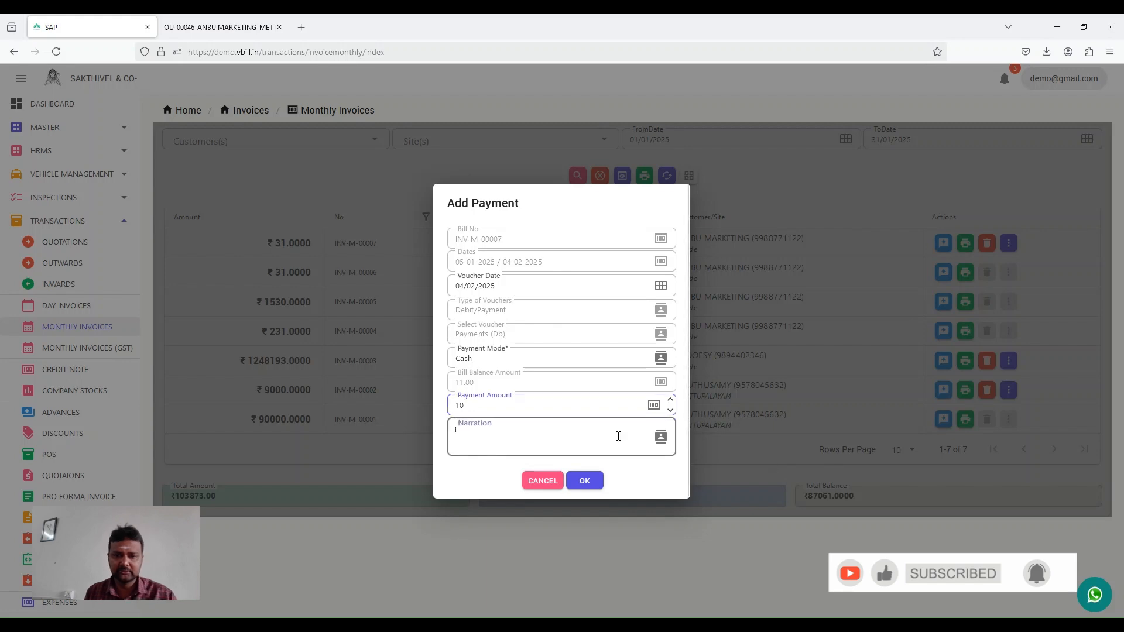
pyautogui.write('cash')
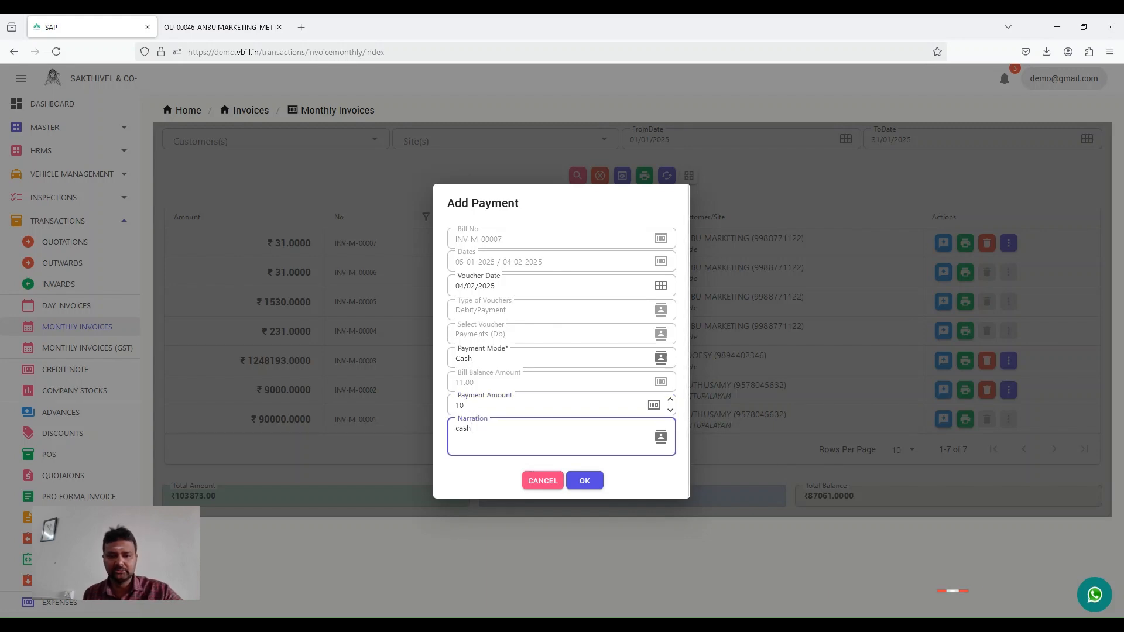
pyautogui.click(594, 483)
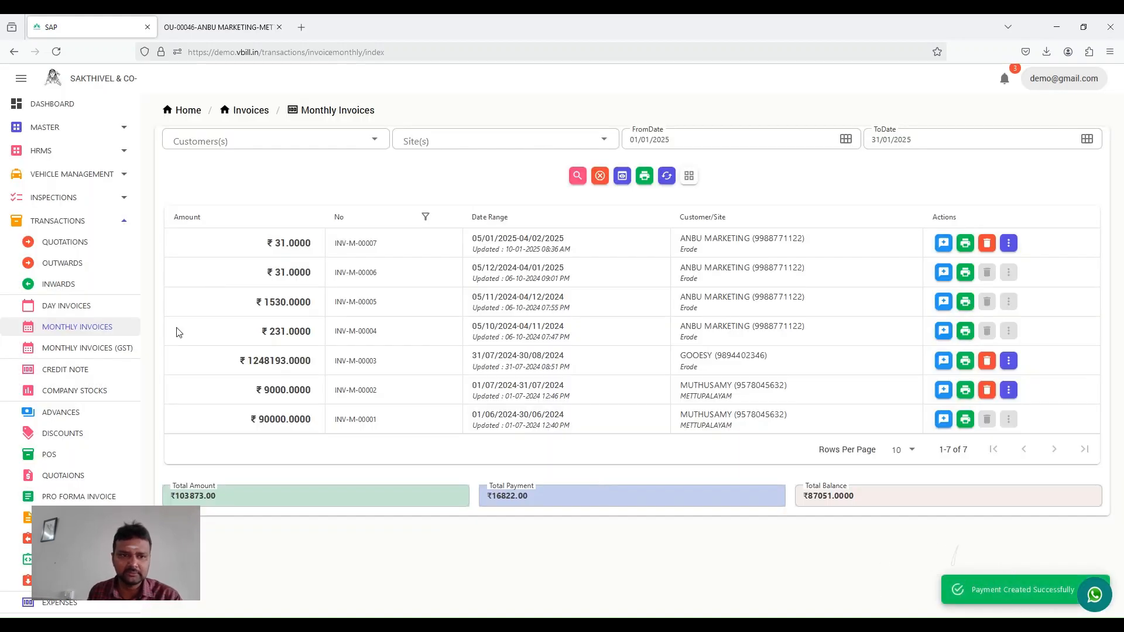
# Reload the monthly invoices and examine the payment history and balance on the printed ANBU MARKETING invoice starting 05/01/2025.
pyautogui.click(100, 349)
pyautogui.click(101, 329)
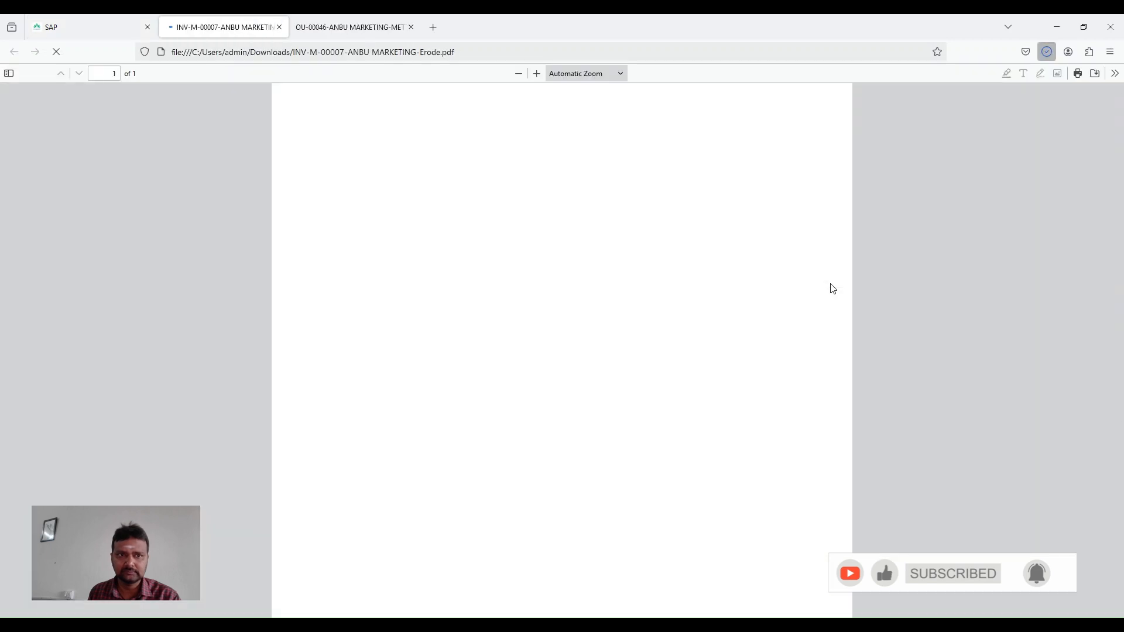
pyautogui.scroll(-5, 1030, 360)
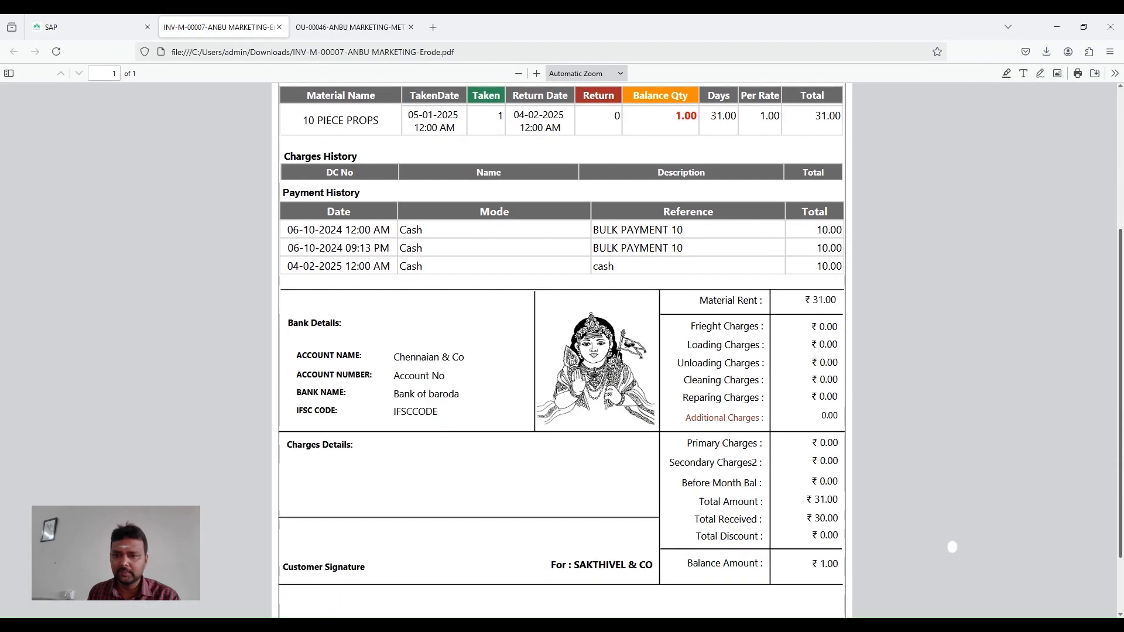
pyautogui.scroll(2, 798, 294)
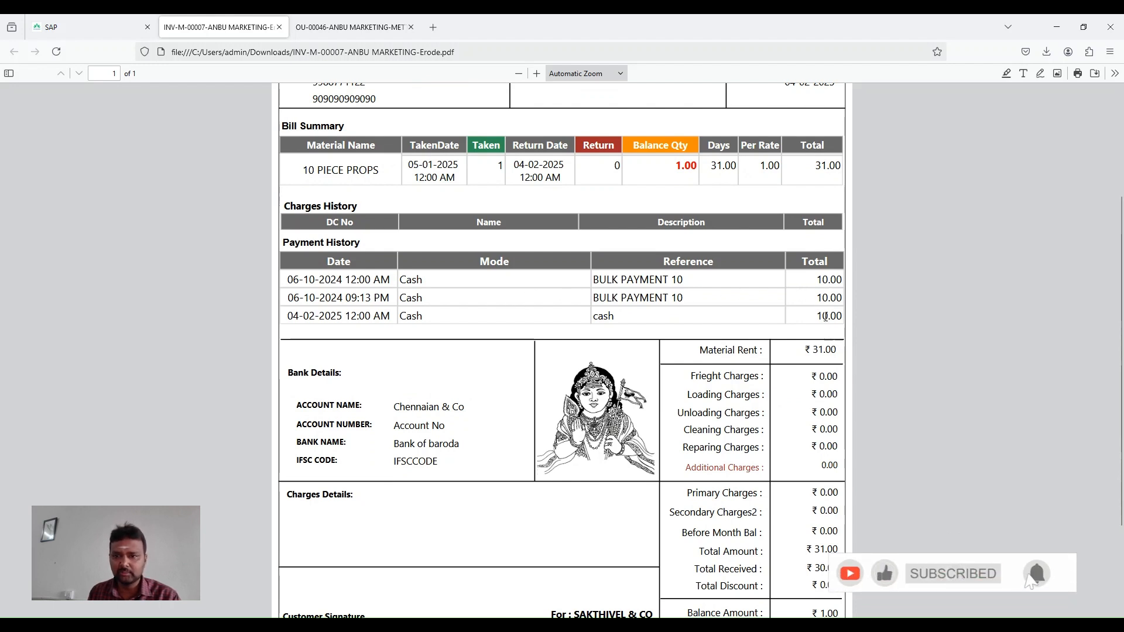
pyautogui.scroll(-1, 636, 241)
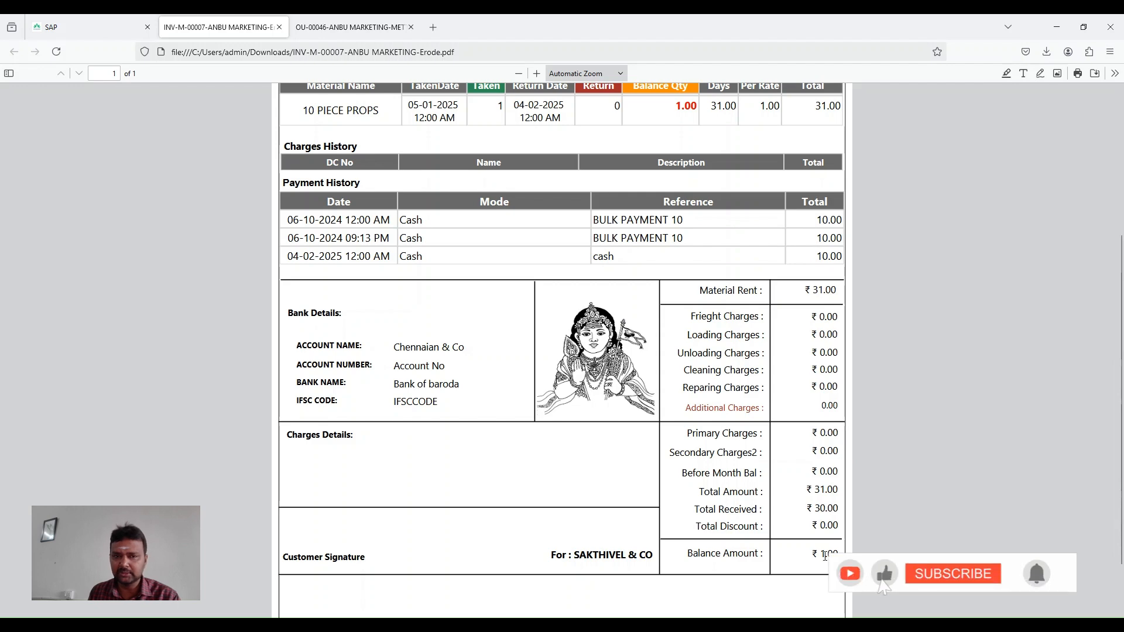
pyautogui.click(102, 24)
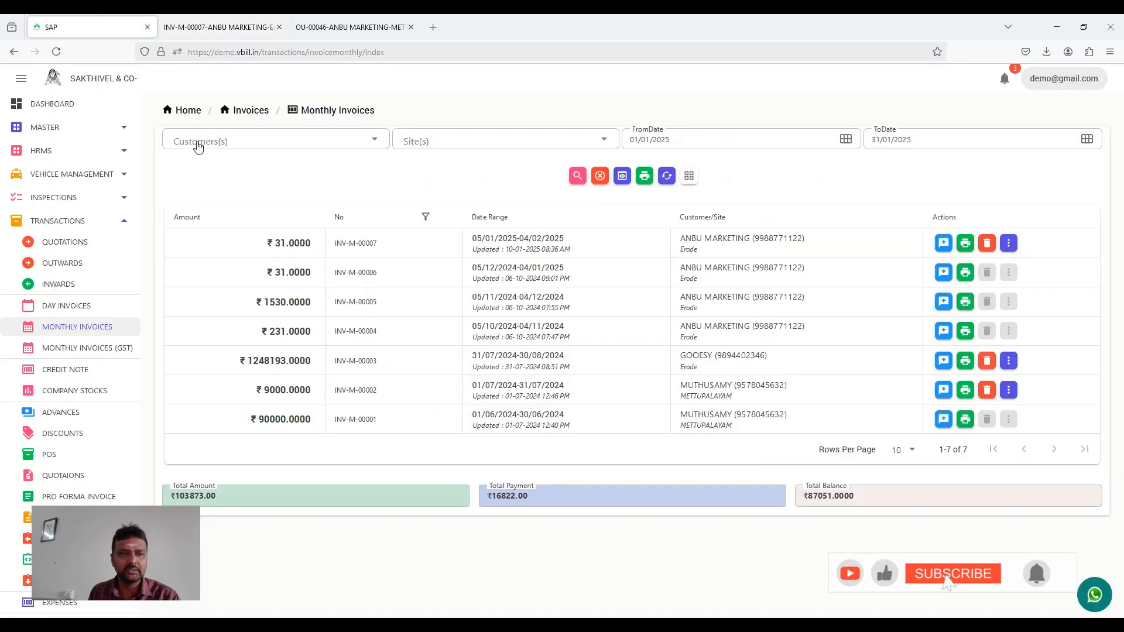
# Add a second cash payment of 1.00 with the narration "cash" to the same ANBU MARKETING monthly invoice.
pyautogui.click(1008, 243)
pyautogui.click(1011, 261)
pyautogui.click(474, 433)
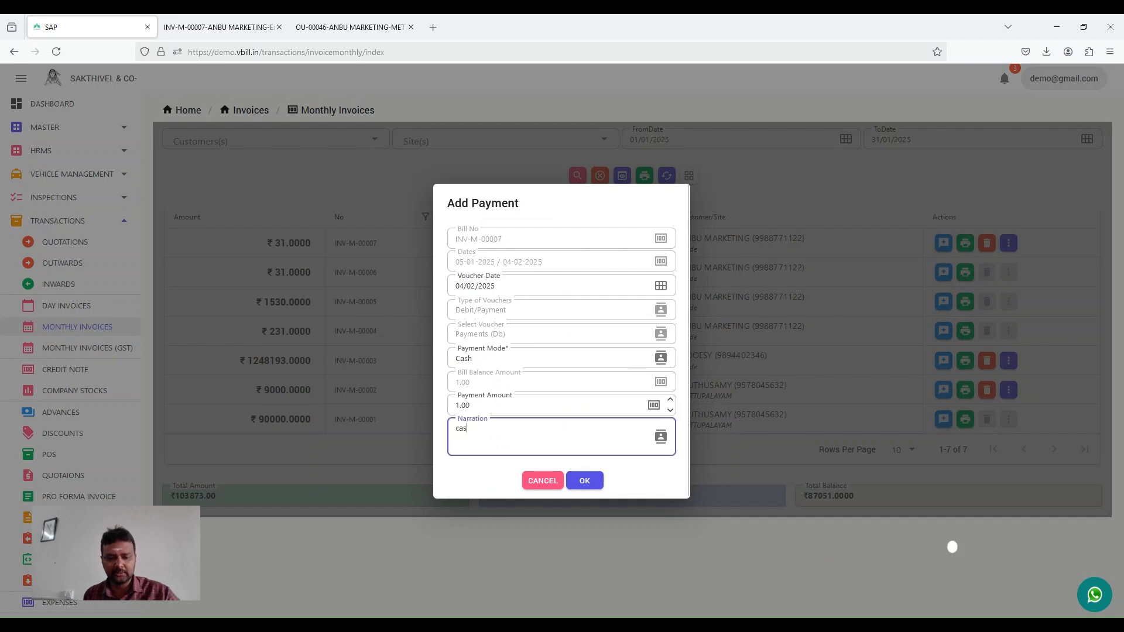
pyautogui.click(584, 480)
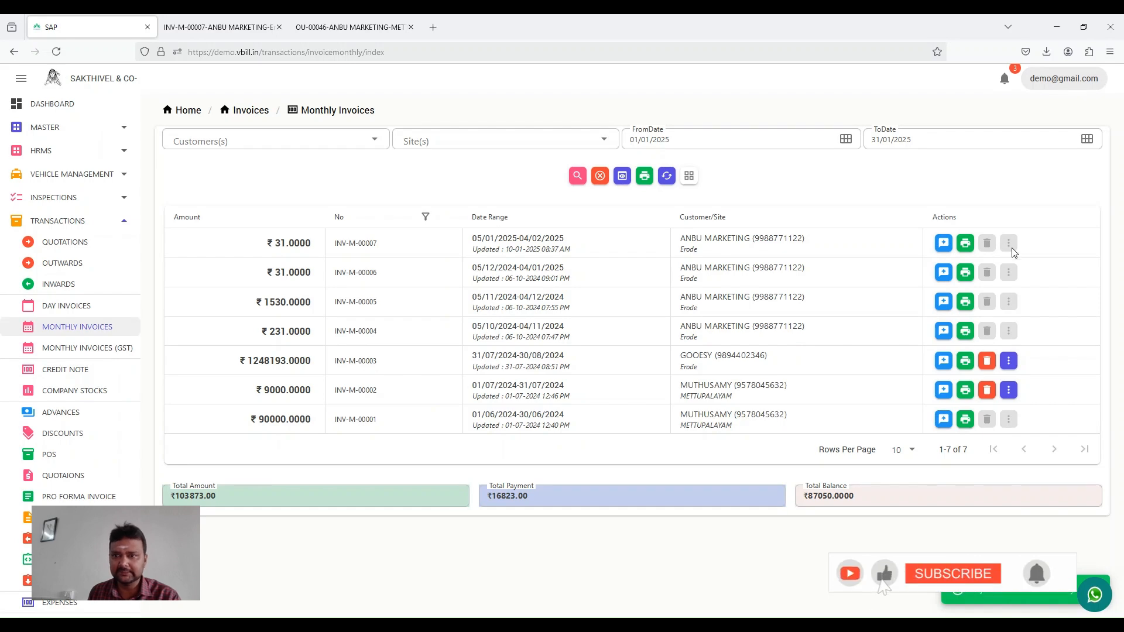
# Print the updated ANBU MARKETING monthly invoice and examine its payment history, total received and balance amount.
pyautogui.click(967, 249)
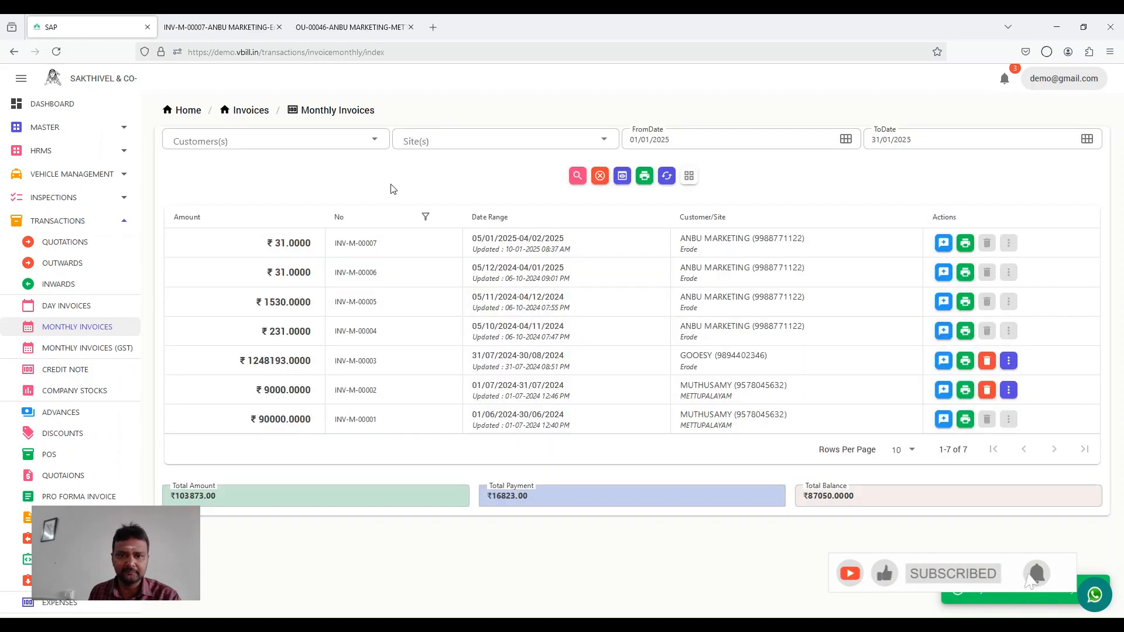
pyautogui.scroll(-2, 679, 385)
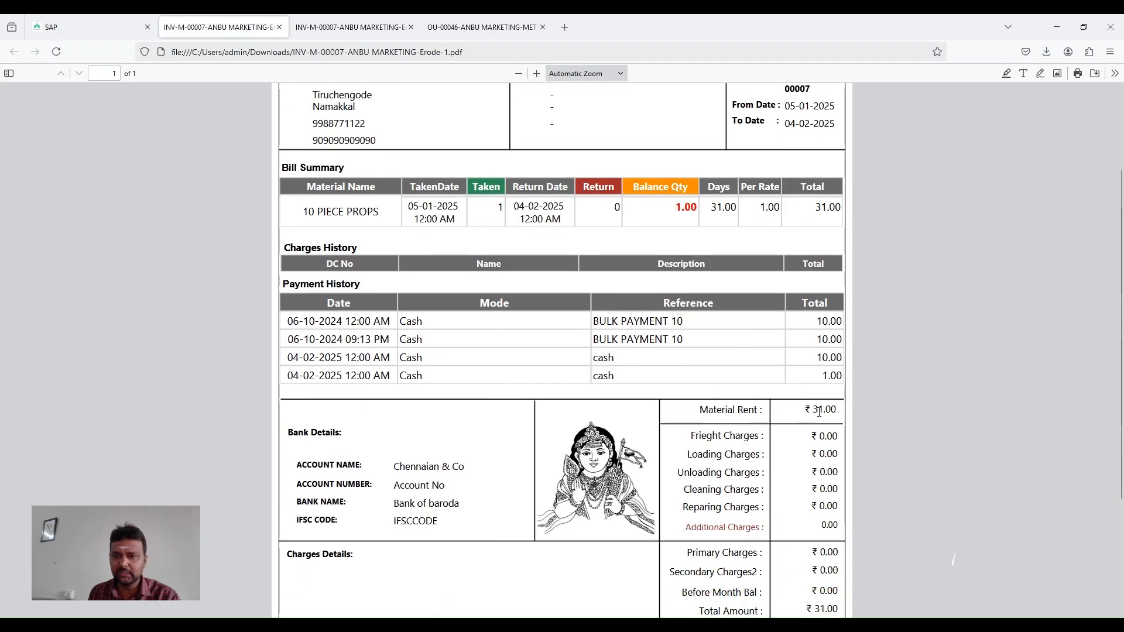
pyautogui.scroll(-3, 675, 378)
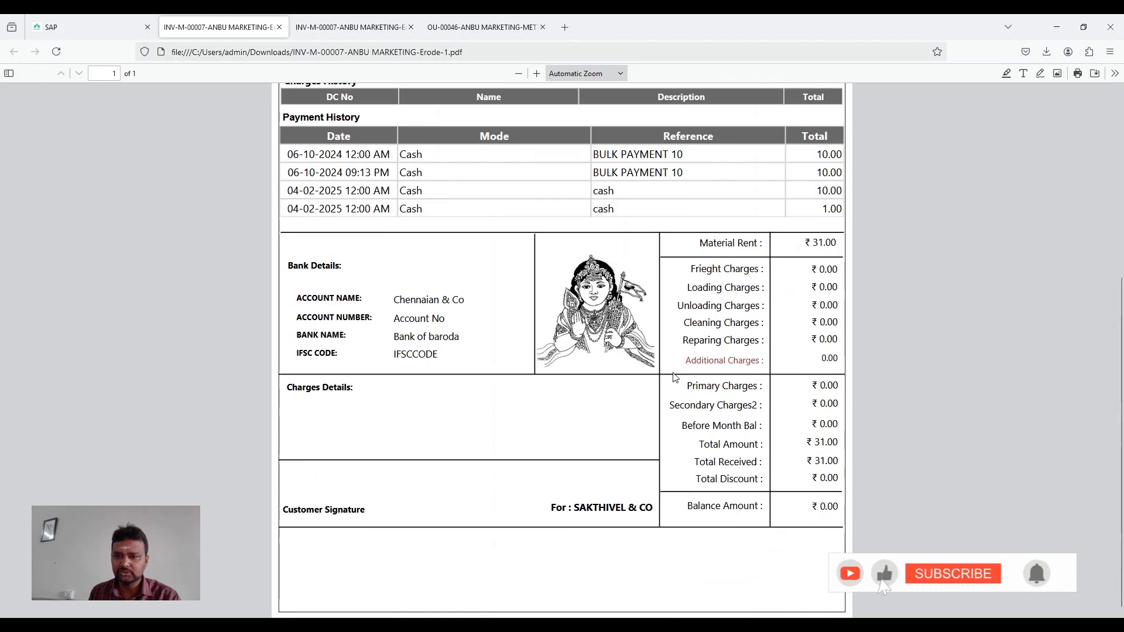